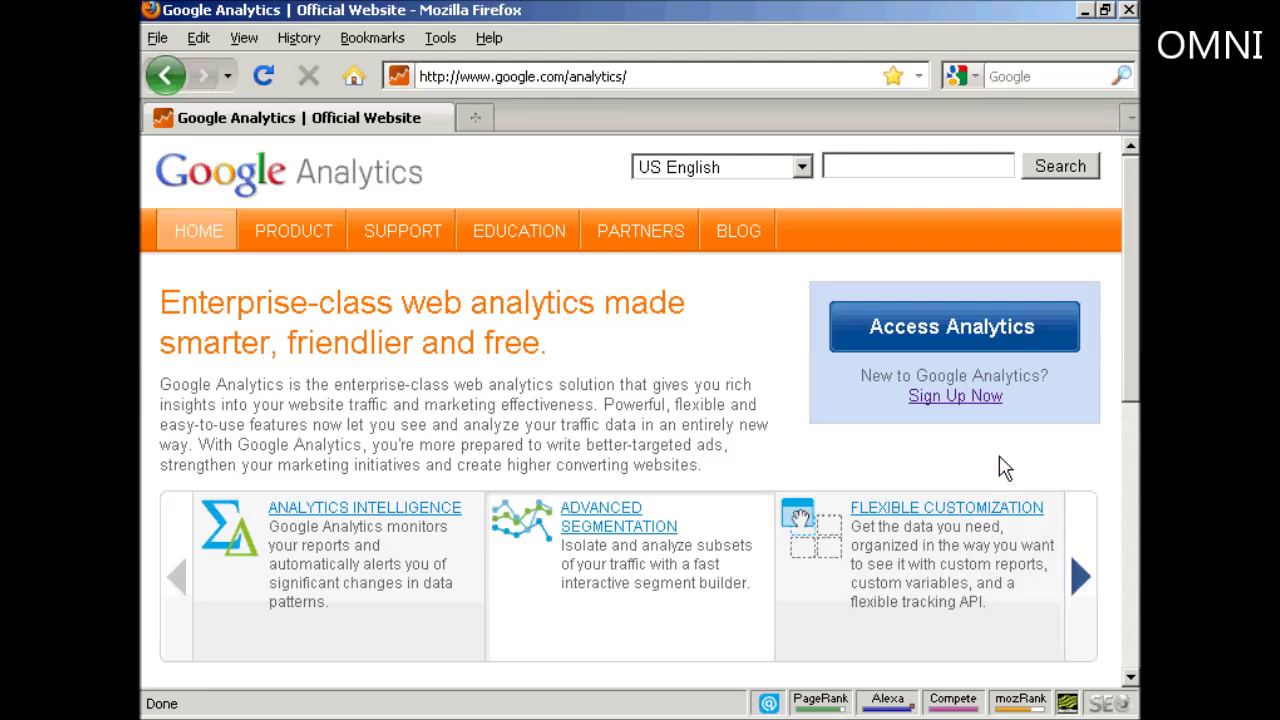
Open the Google Analytics sign-up and sign in with the Google Account e-mail and password
click(957, 413)
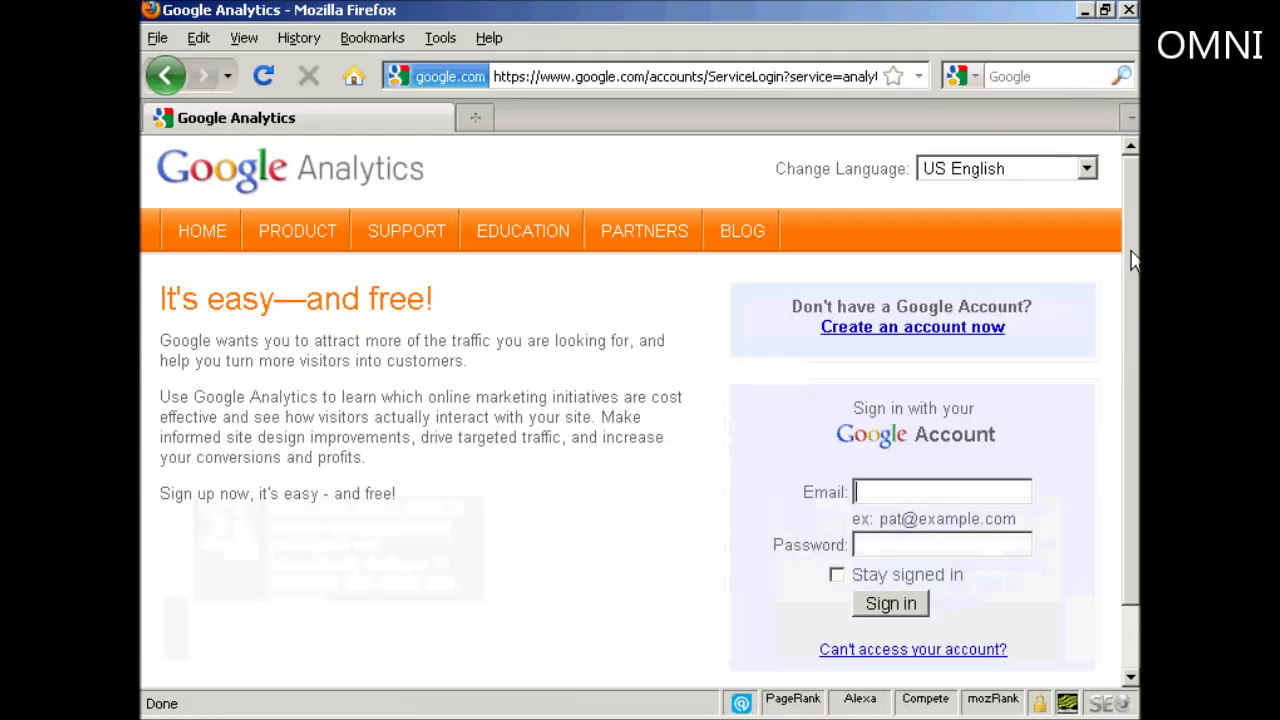
drag(1129, 257, 1130, 328)
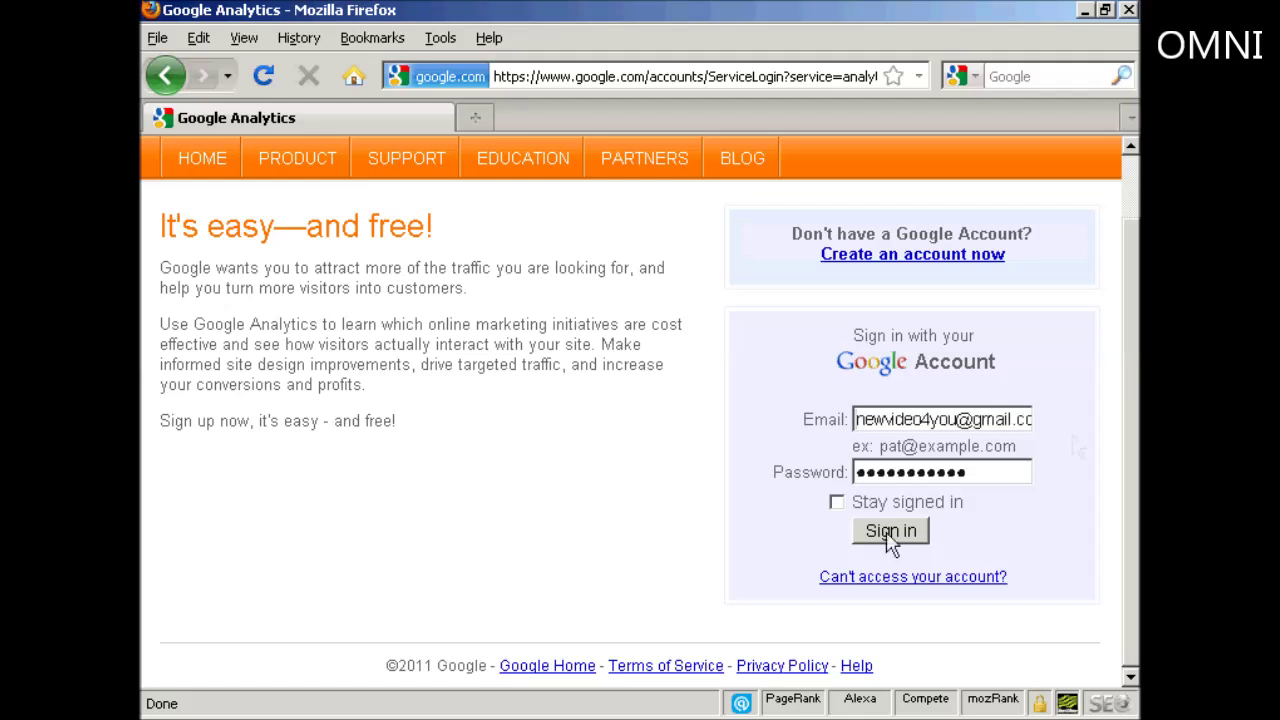
click(890, 533)
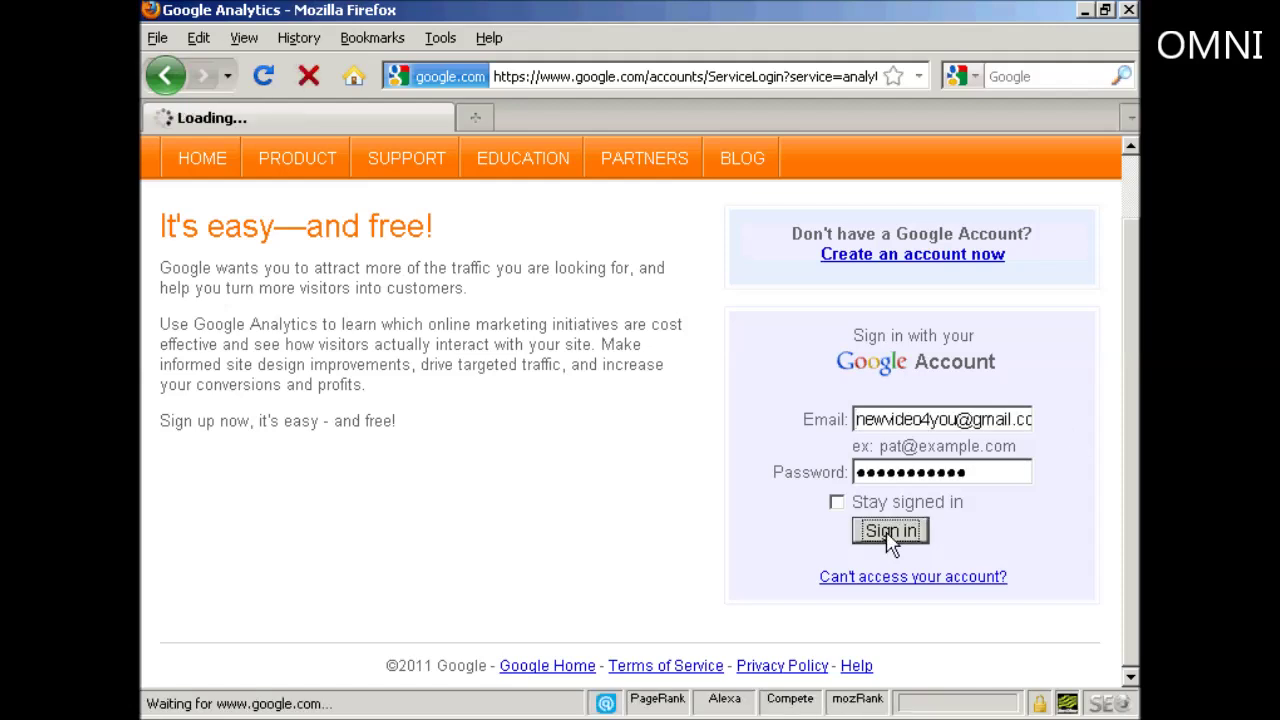
scroll(1135, 327, down, 2)
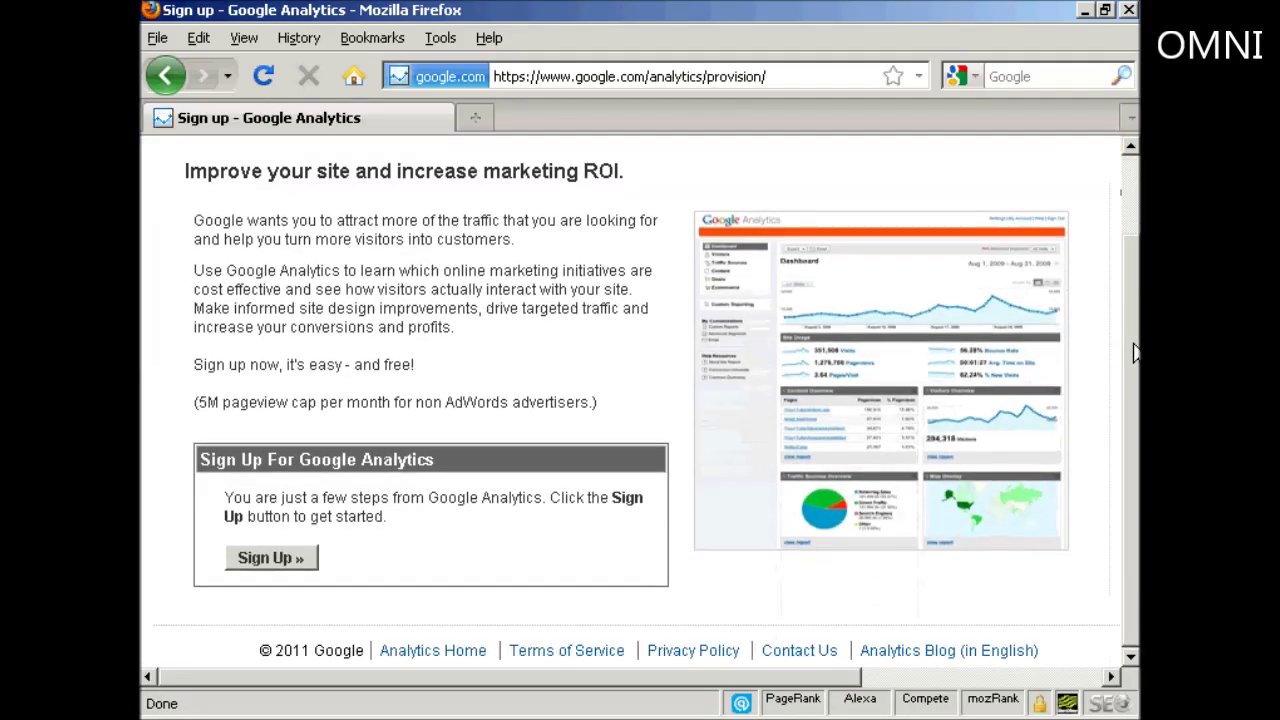
click(273, 566)
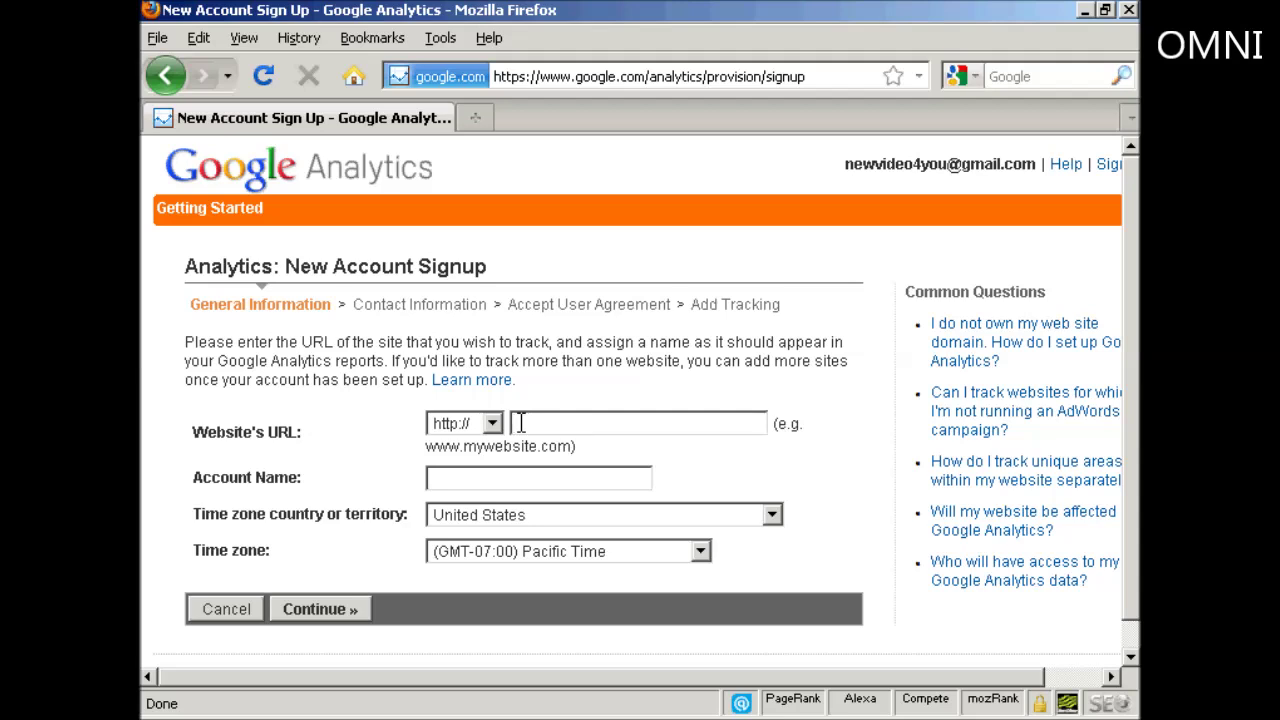
click(520, 423)
key(Down)
key(Return)
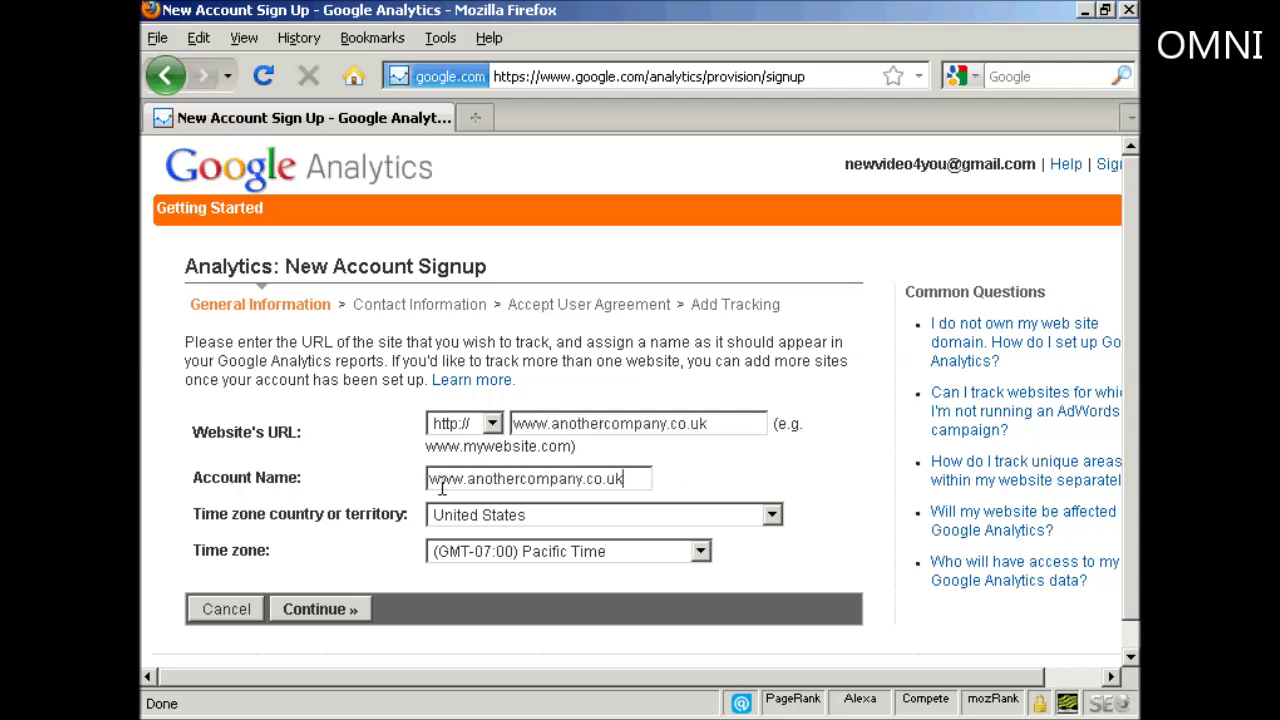
click(639, 481)
drag(465, 479, 389, 477)
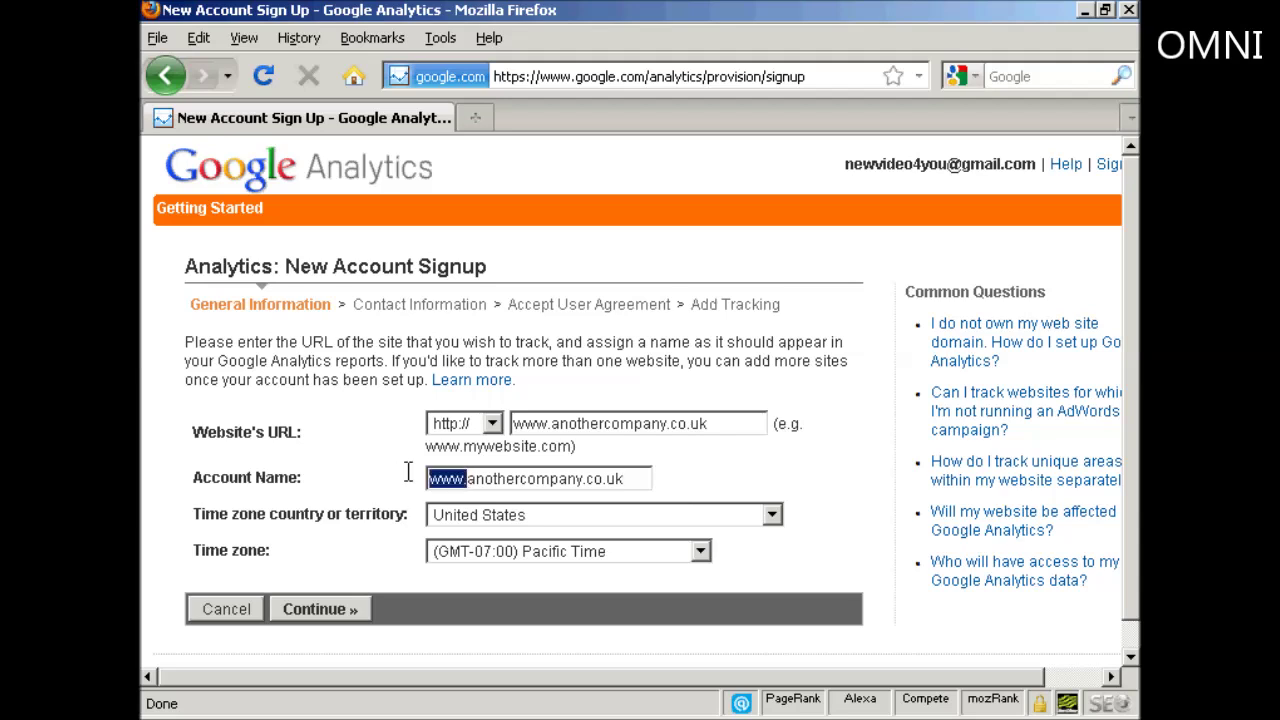
key(BackSpace)
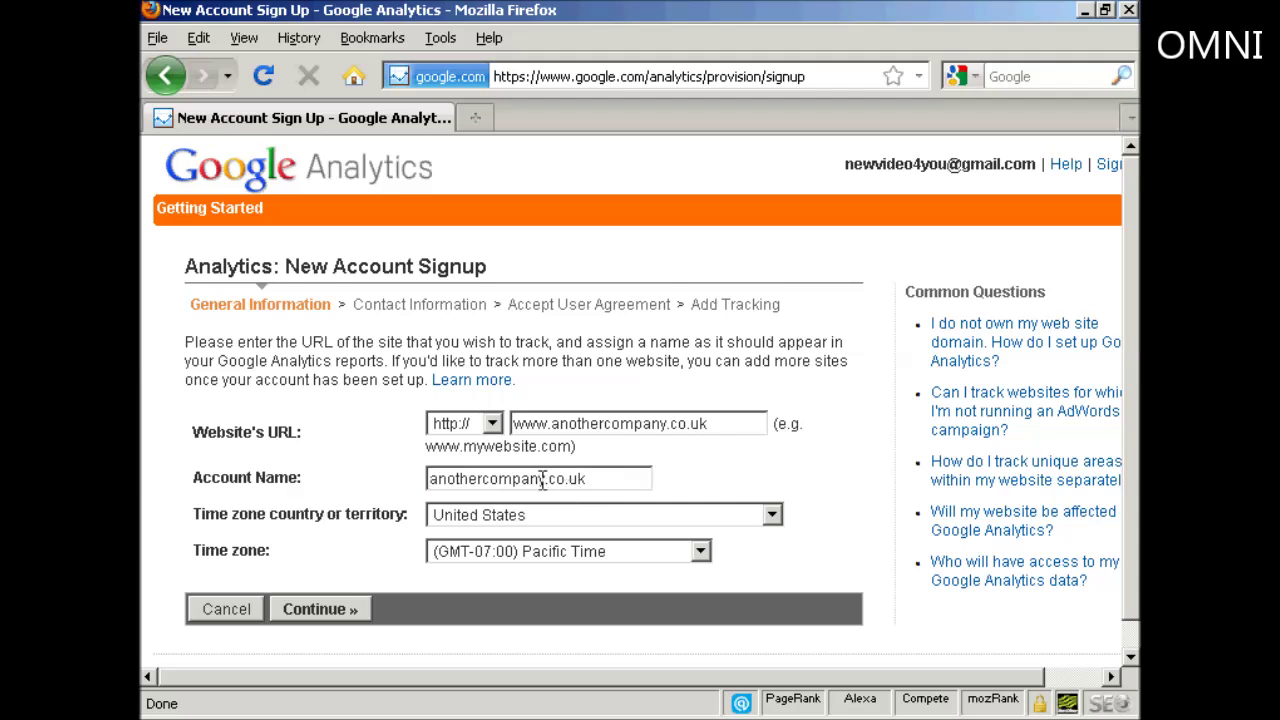
click(545, 479)
shift+click(626, 467)
key(BackSpace)
click(486, 479)
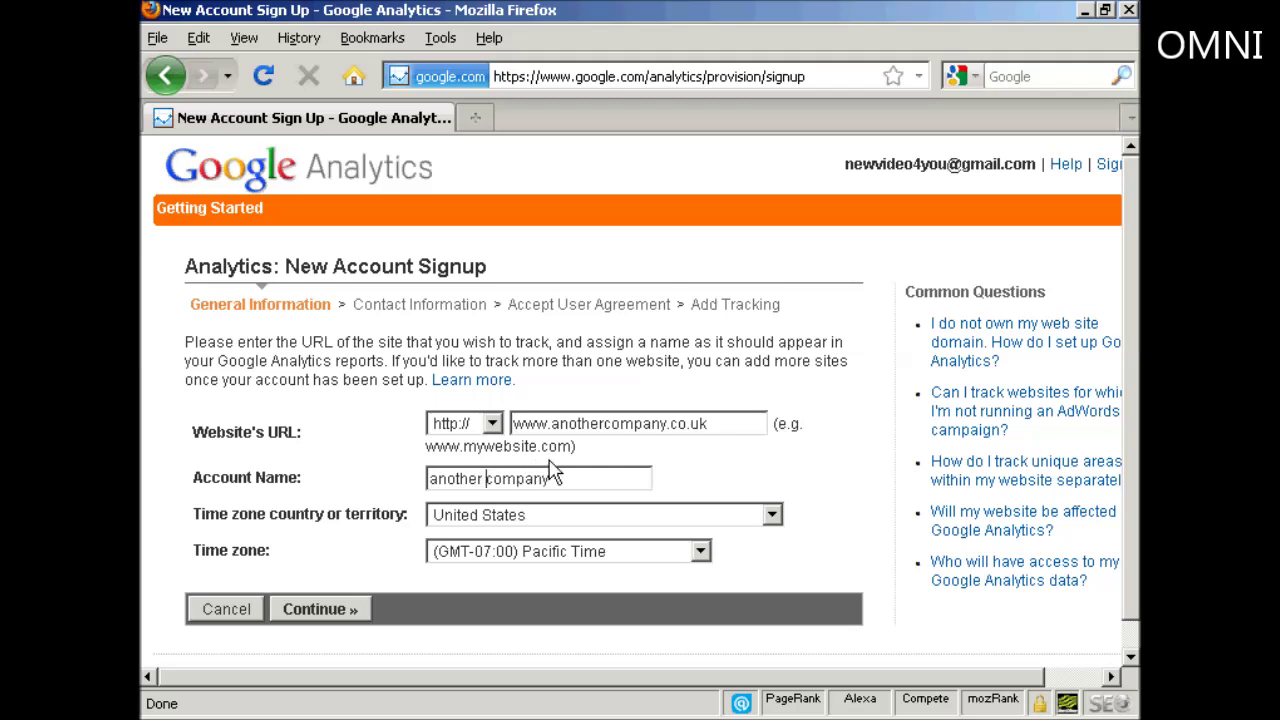
Set the time zone country to United Kingdom and continue to the contact information
click(773, 516)
click(775, 205)
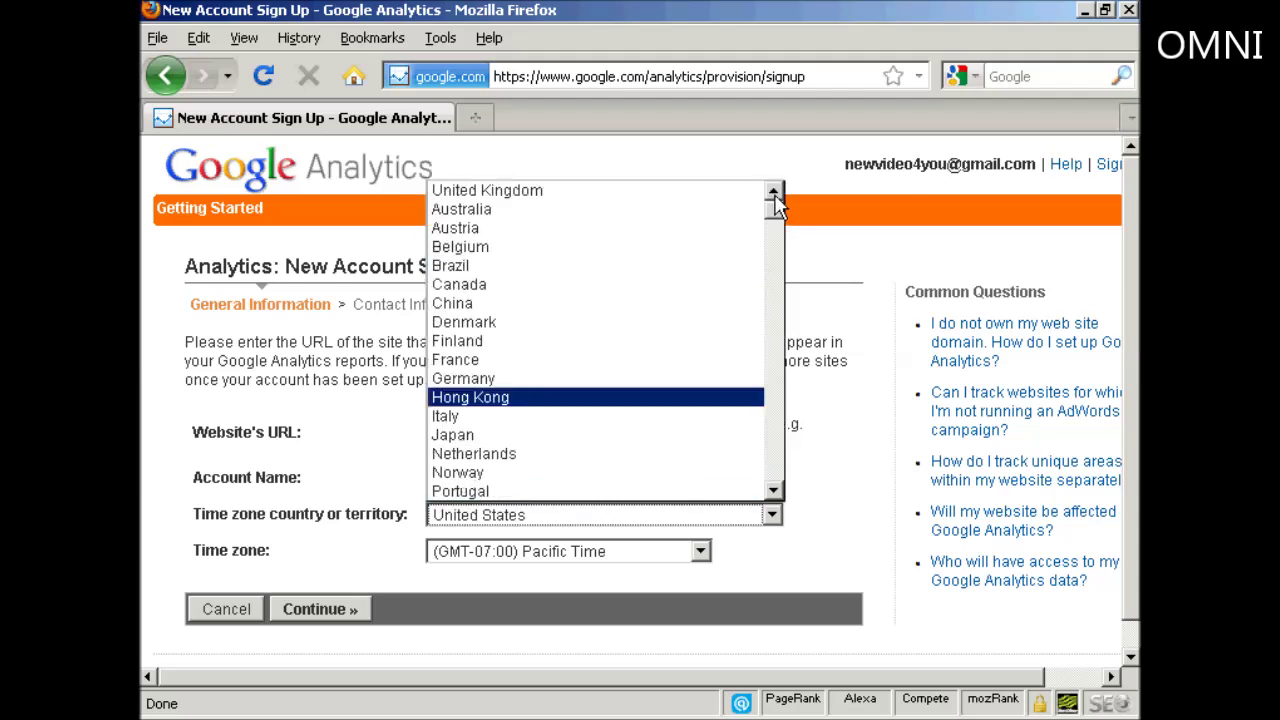
click(515, 190)
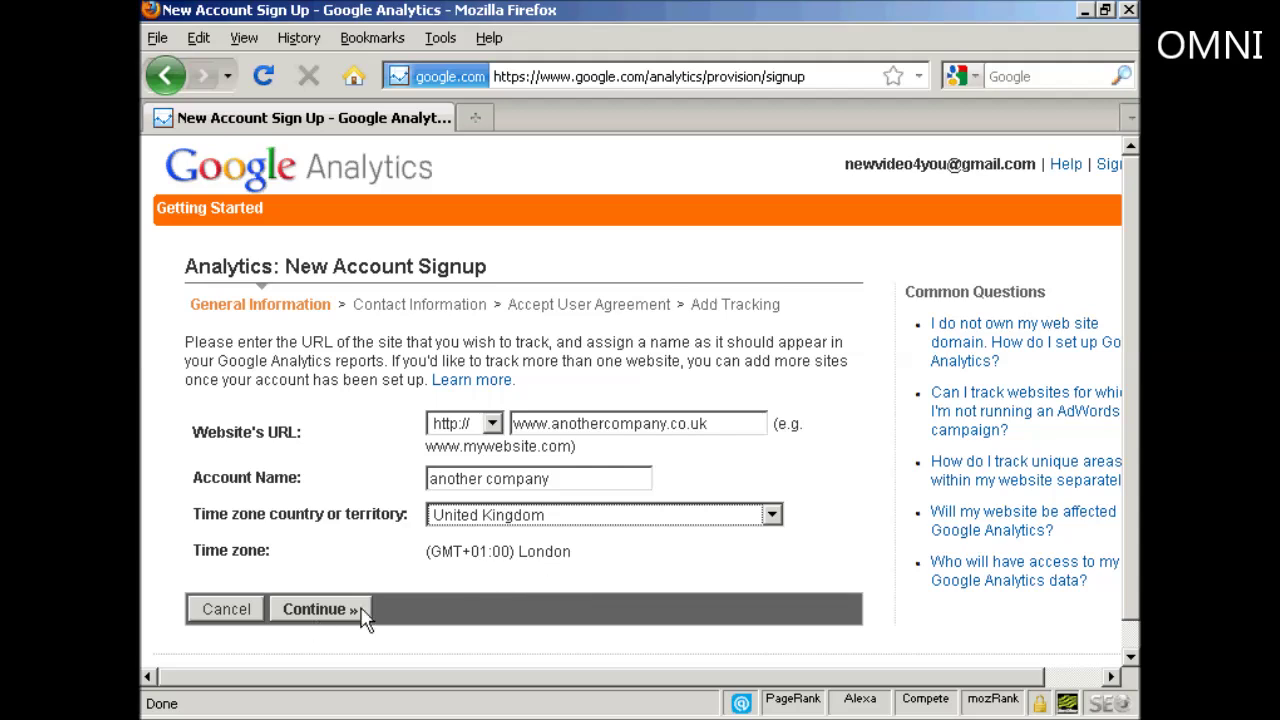
click(320, 610)
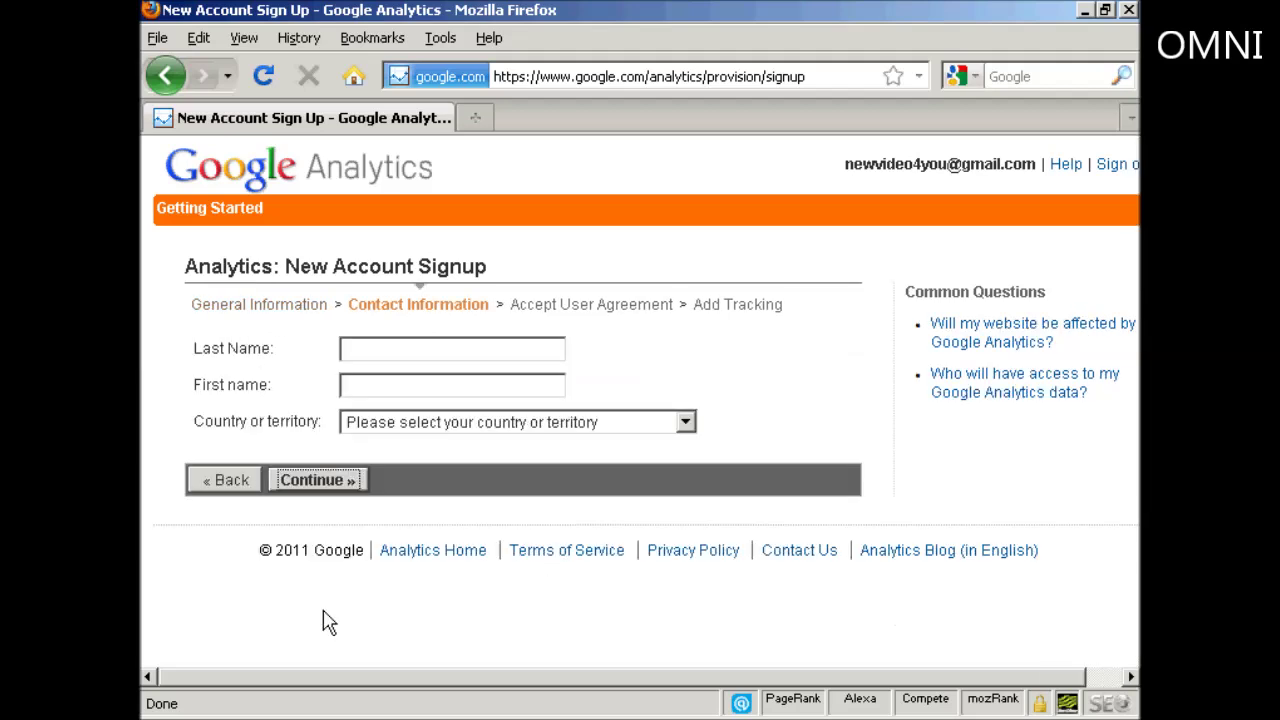
Enter the contact's last and first name, choose United Kingdom as the country, and continue to the user agreement
click(361, 350)
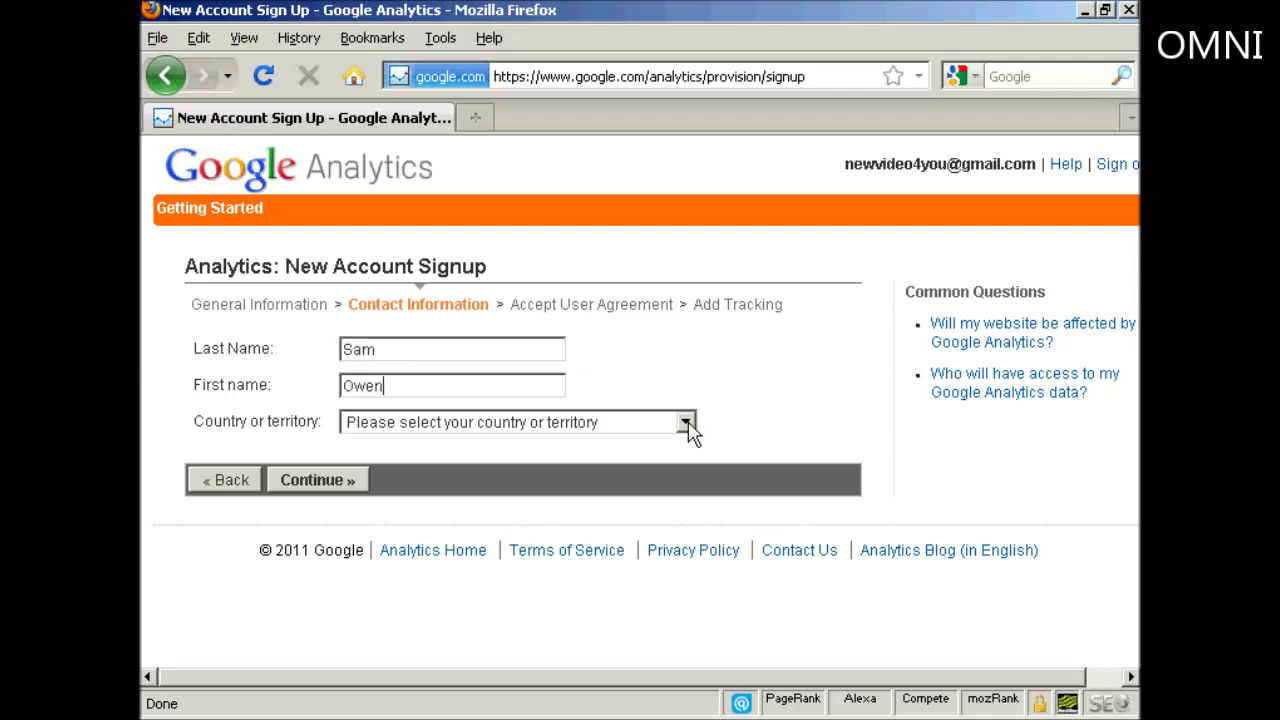
click(689, 428)
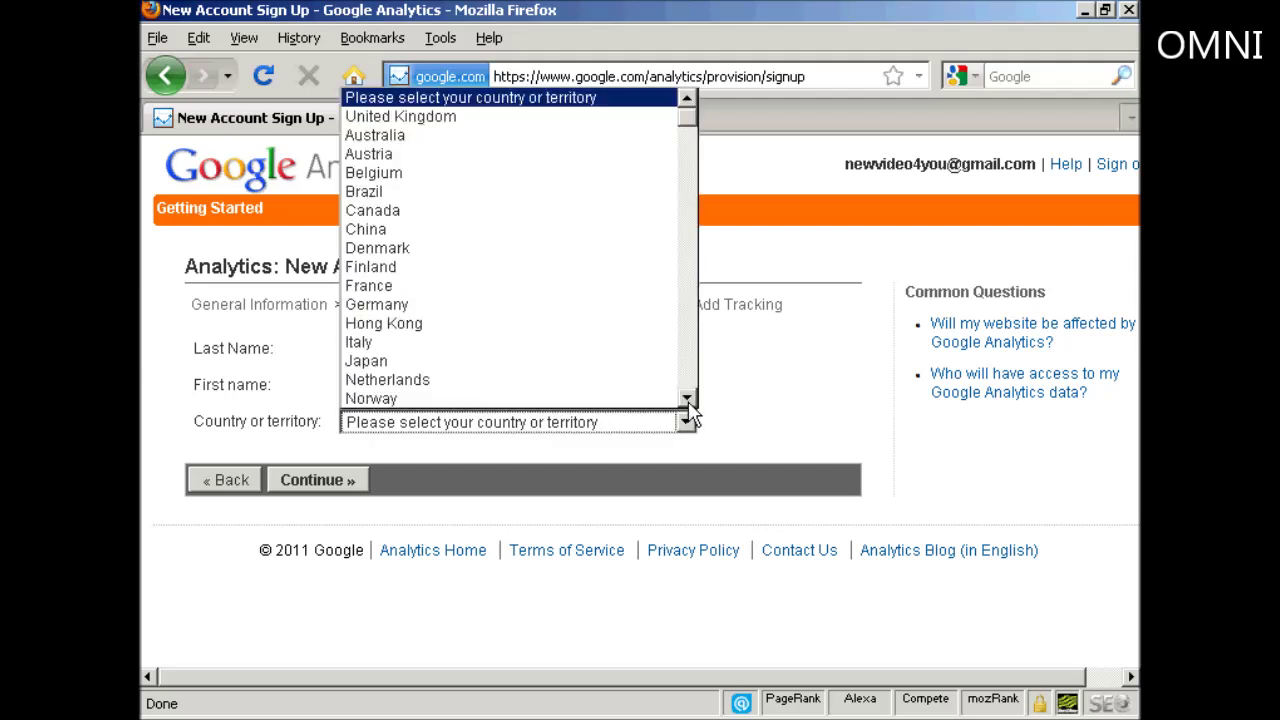
click(425, 118)
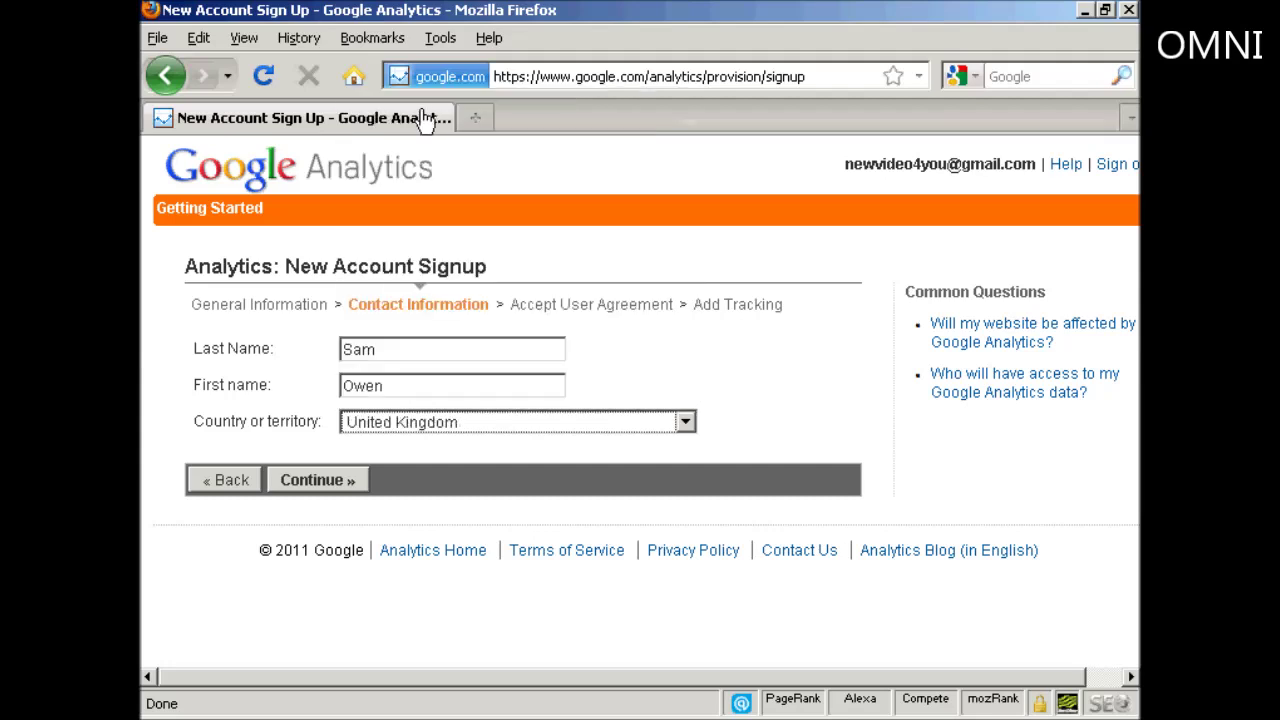
click(326, 490)
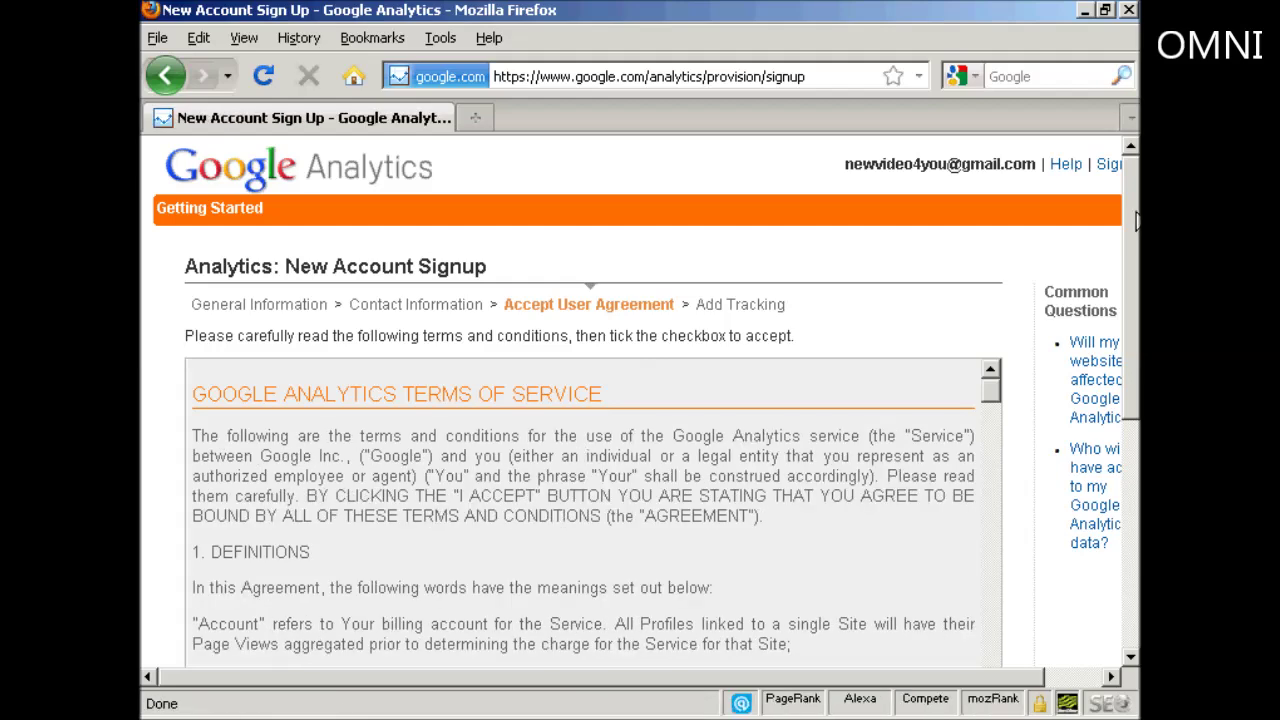
Agree to the Google Analytics terms and conditions and create the new account
drag(1137, 220, 1137, 368)
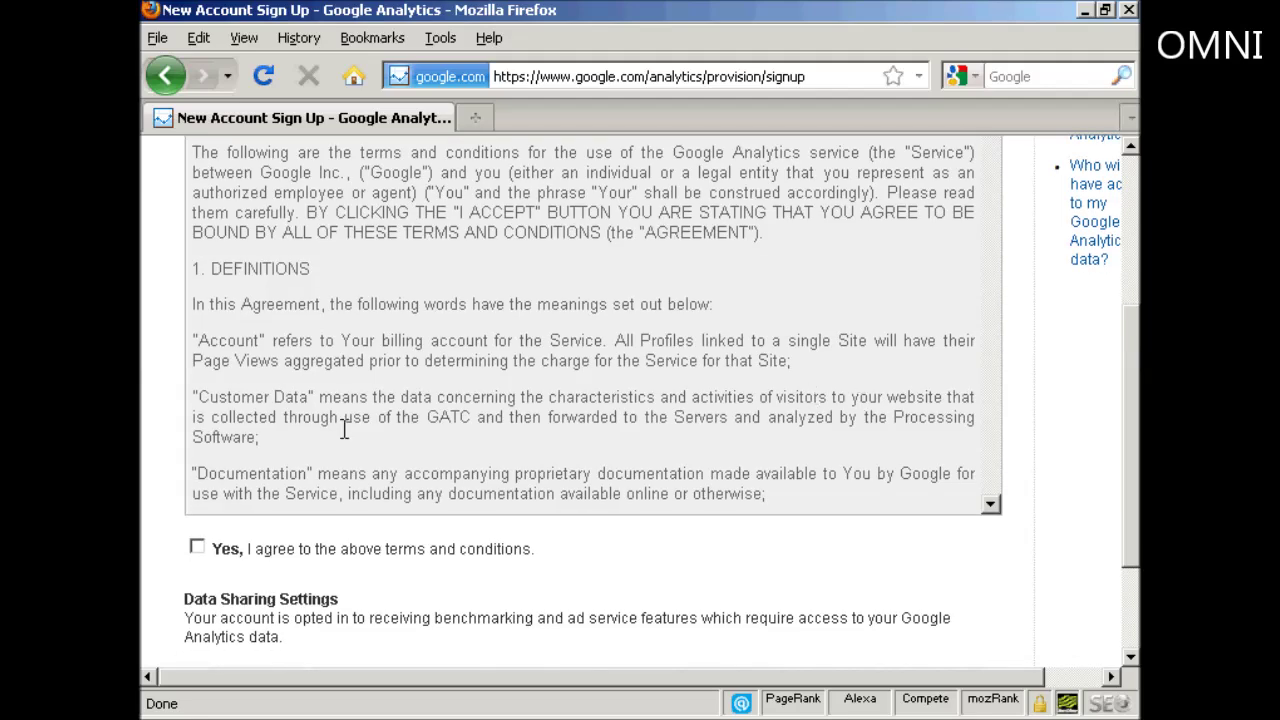
click(199, 549)
drag(1136, 440, 1136, 530)
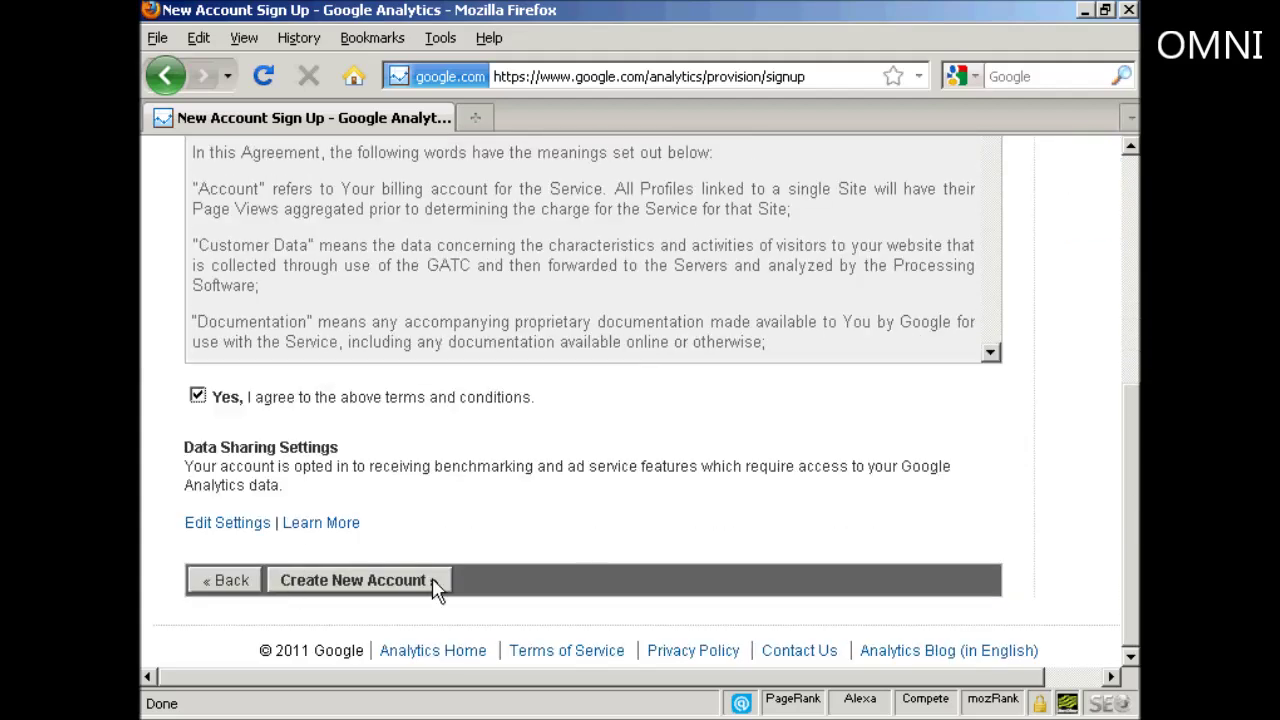
click(373, 582)
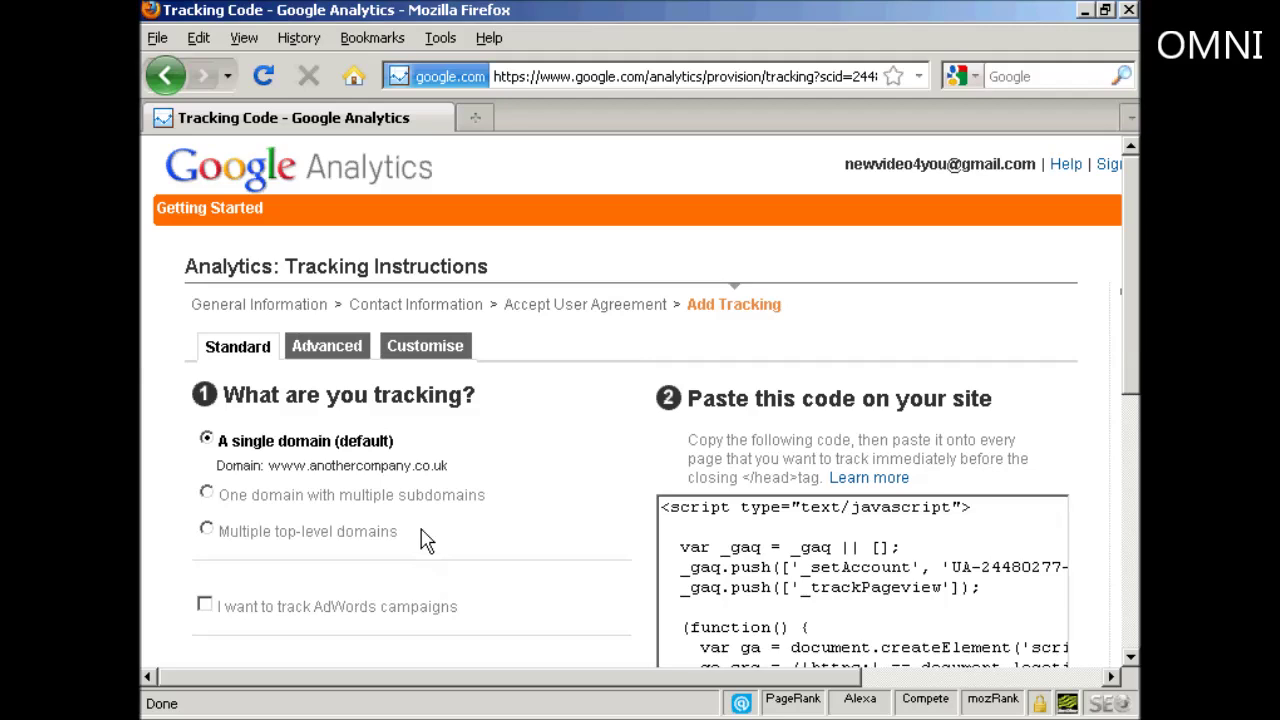
Try the tracking options for multiple subdomains and multiple top-level domains, and reselect a single domain
click(297, 467)
click(207, 494)
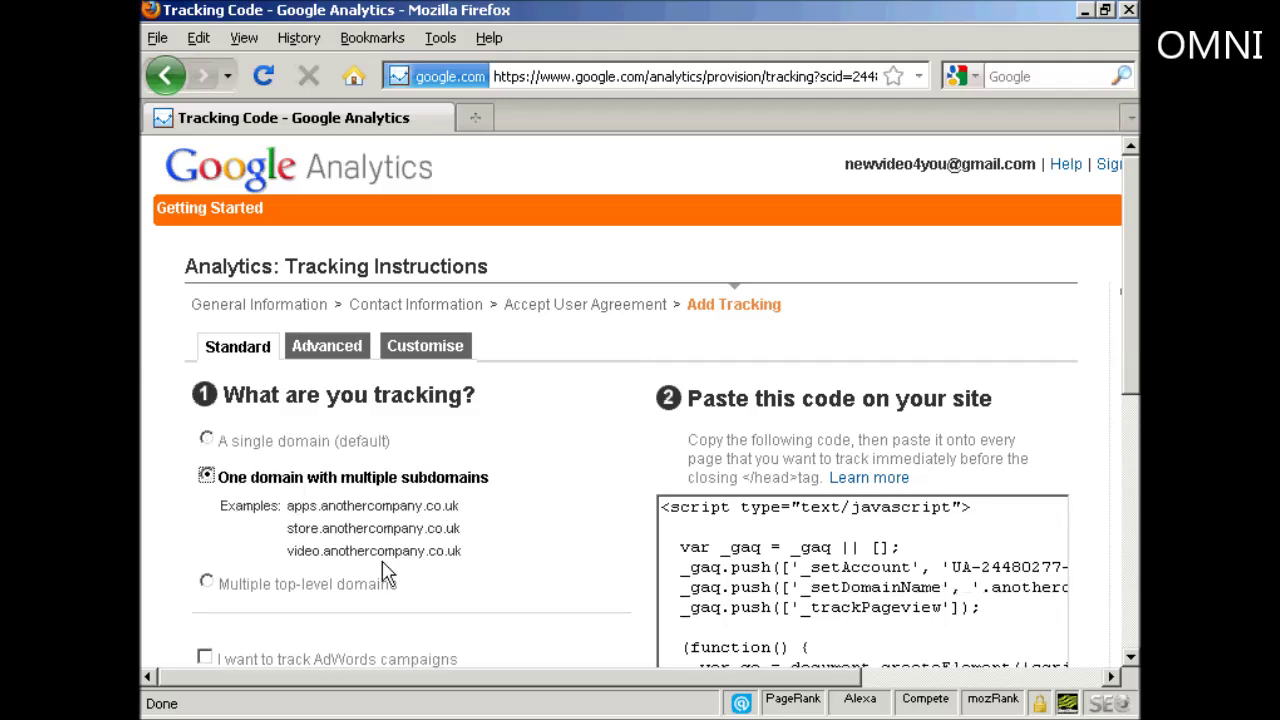
click(208, 583)
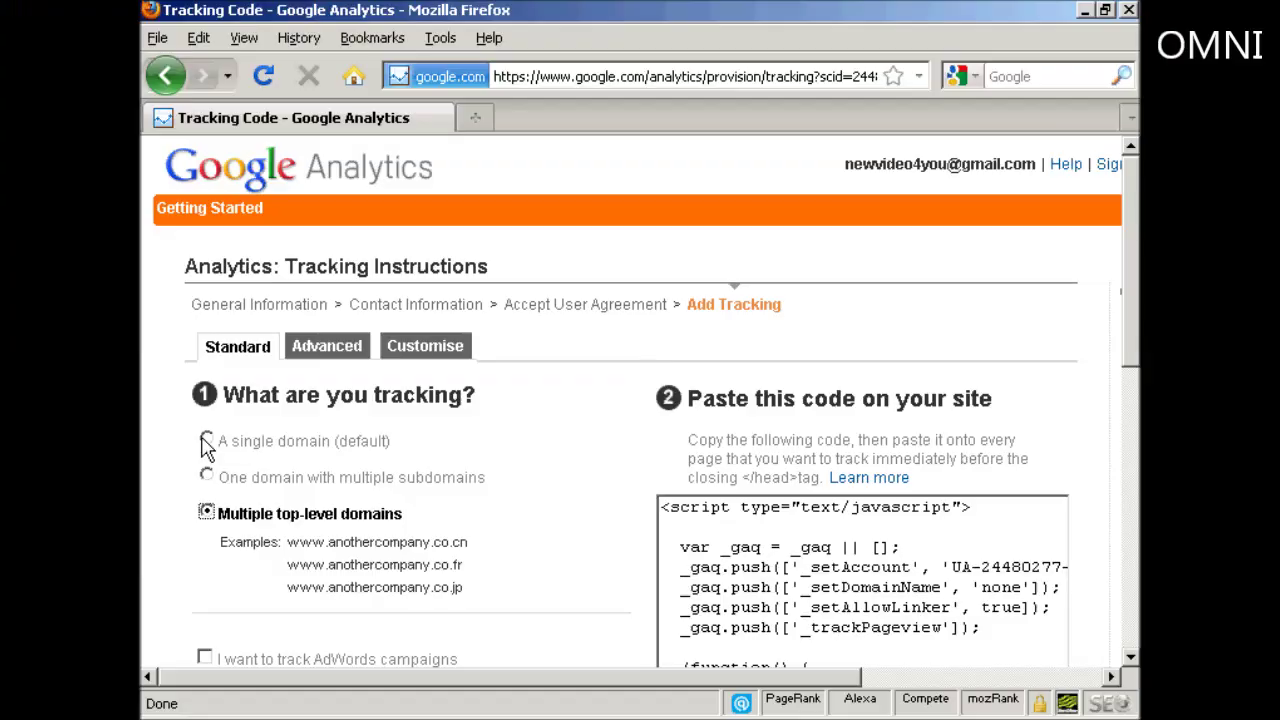
click(206, 441)
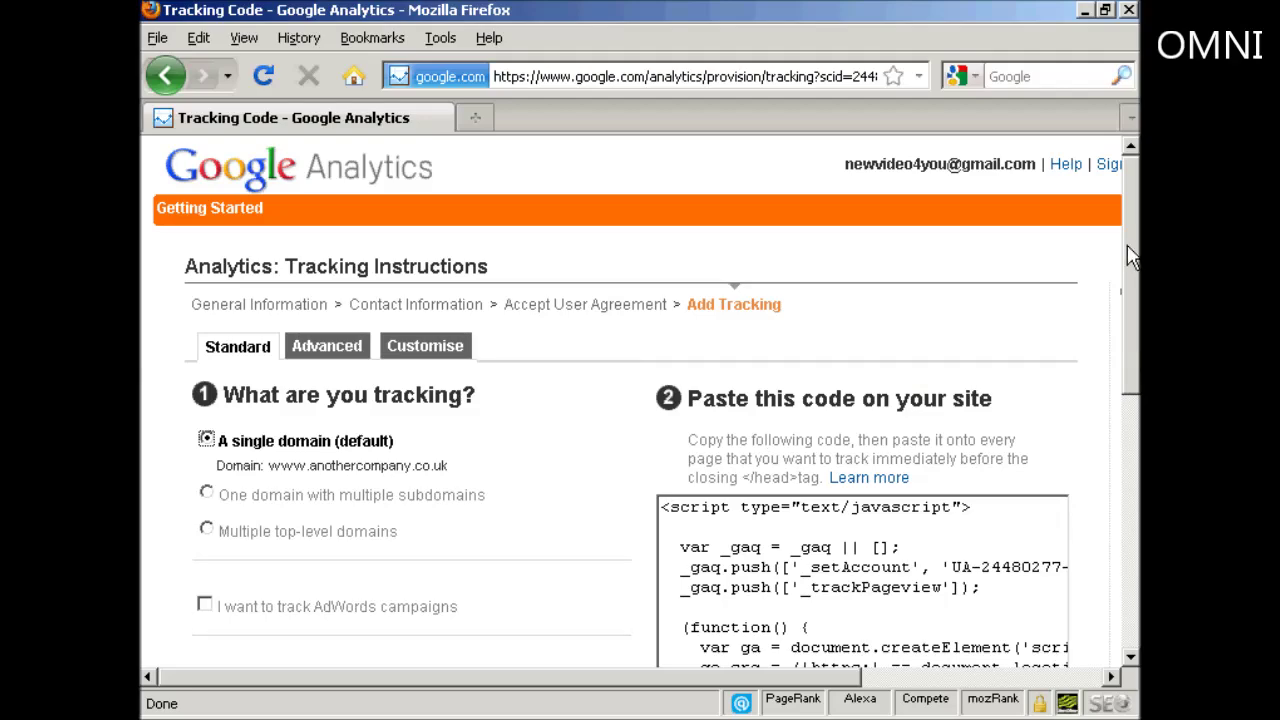
Enable tracking of AdWords campaigns and copy the entire tracking code
drag(1130, 255, 1133, 338)
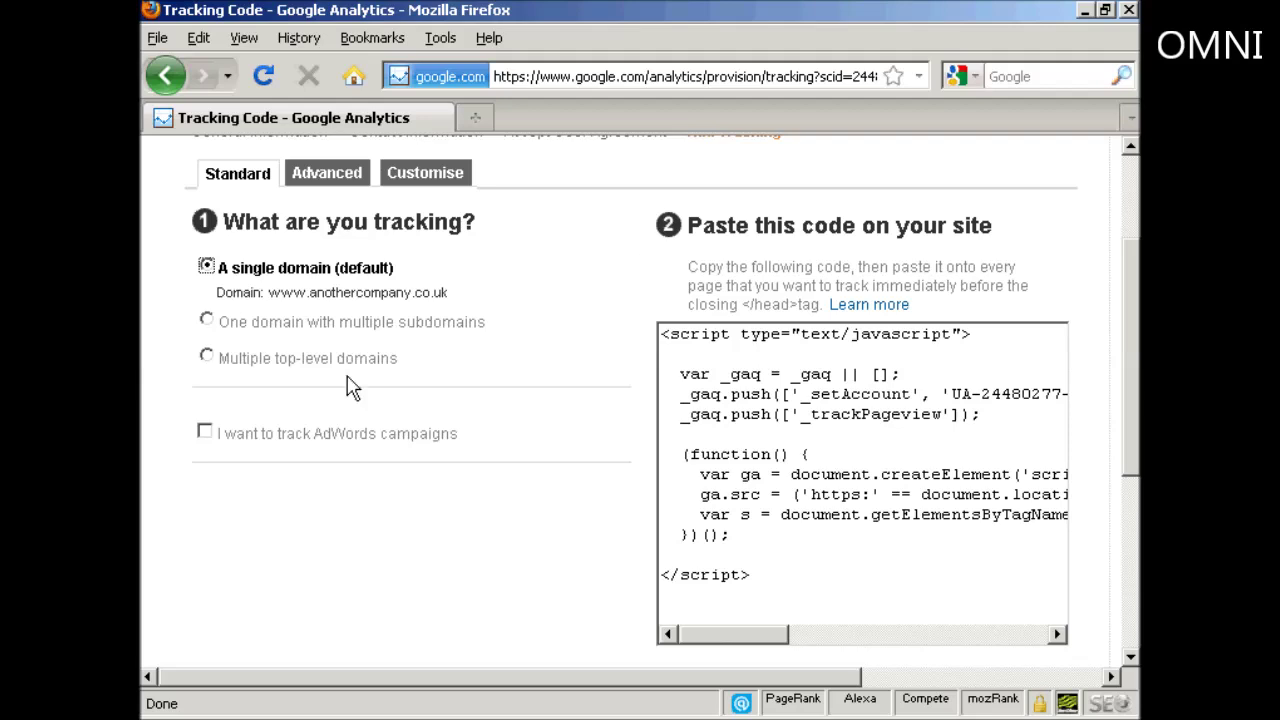
click(205, 433)
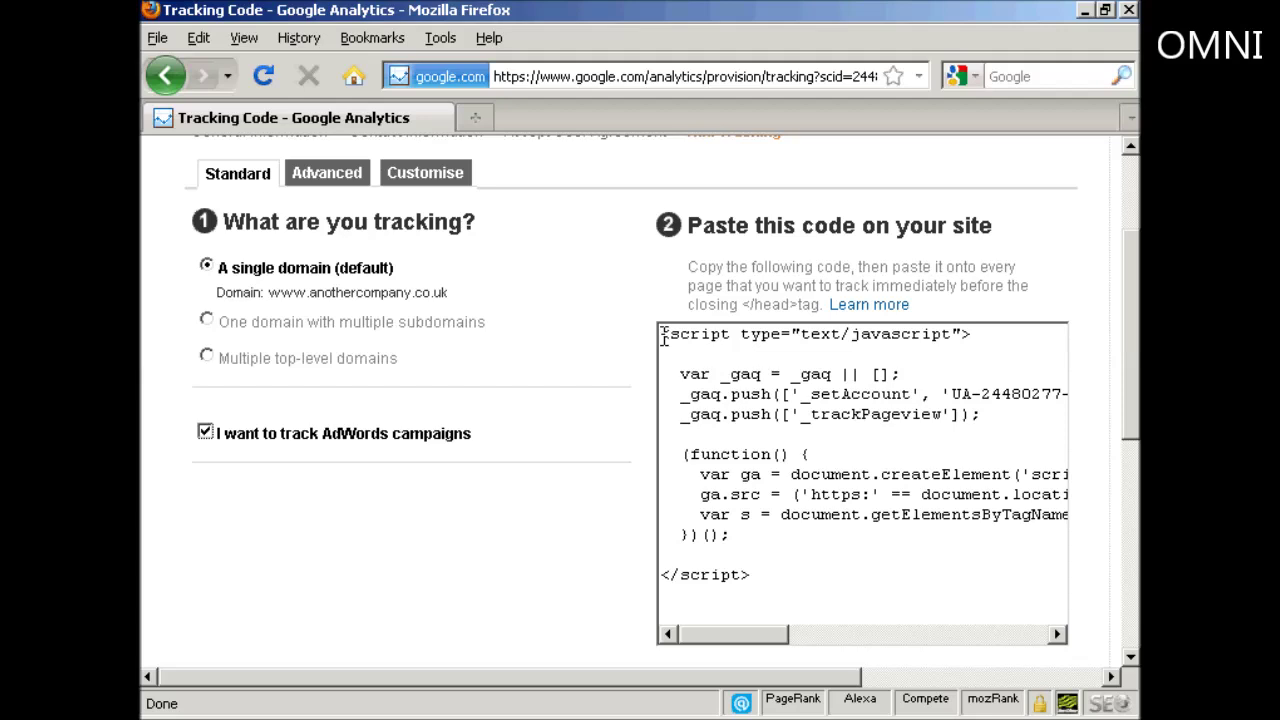
drag(662, 337, 811, 620)
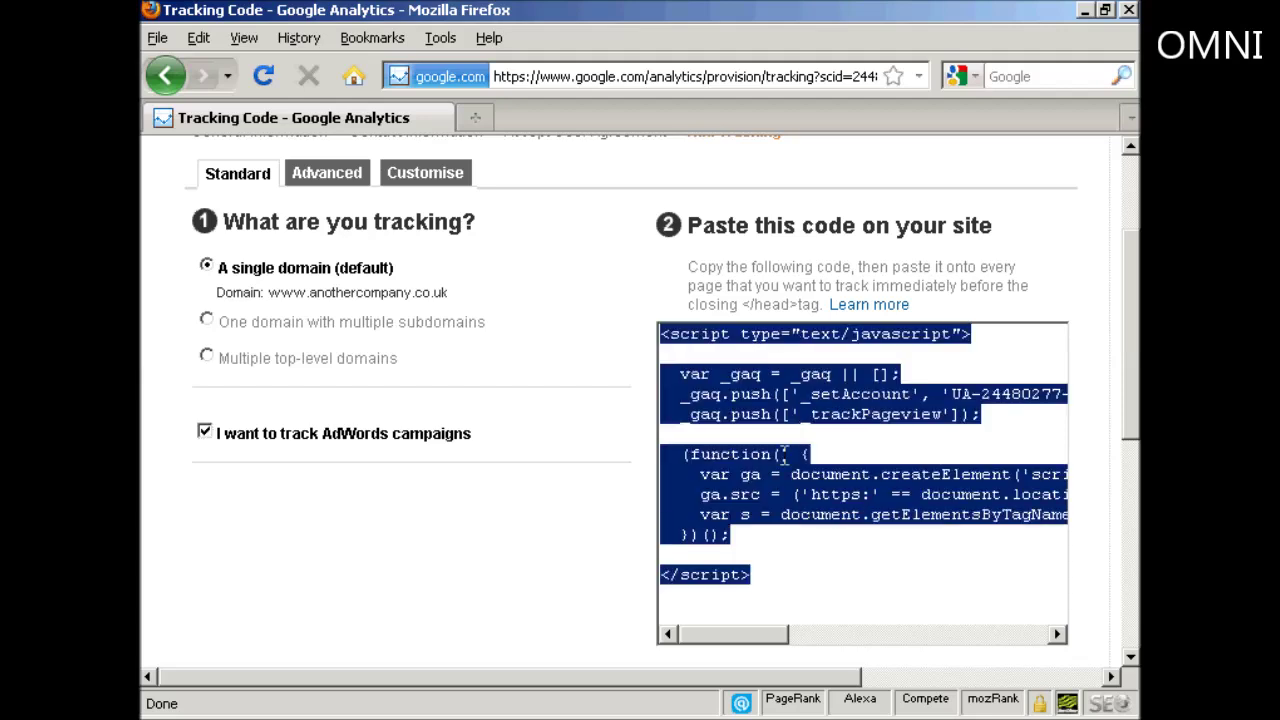
right_click(772, 471)
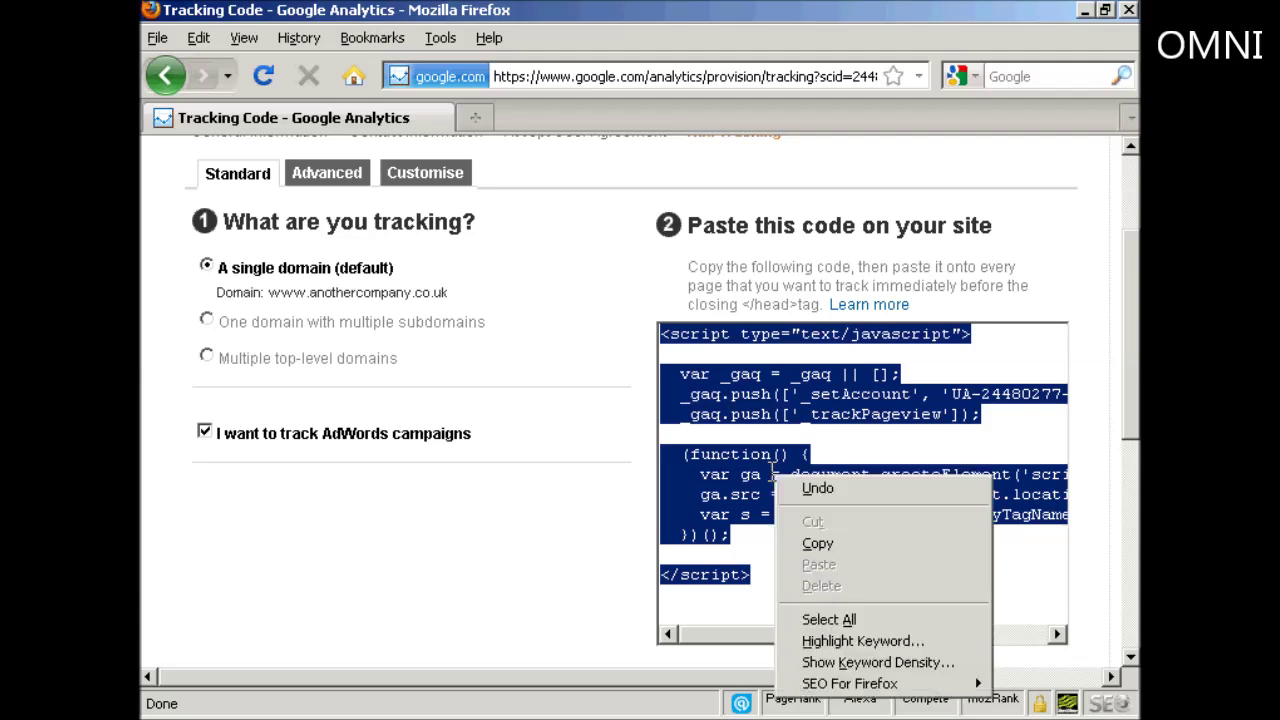
click(829, 545)
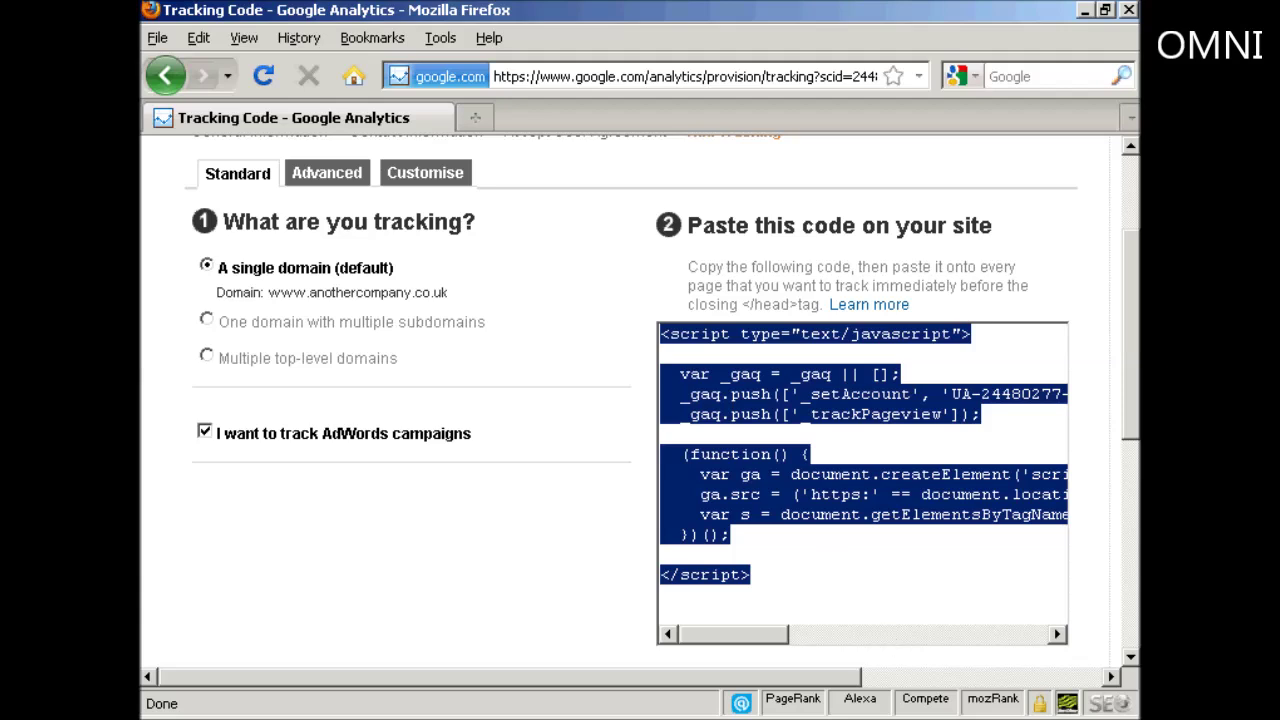
Switch to index.html in Notepad, paste the tracking code on a new line before the closing head tag, and save the file
key(alt+Tab)
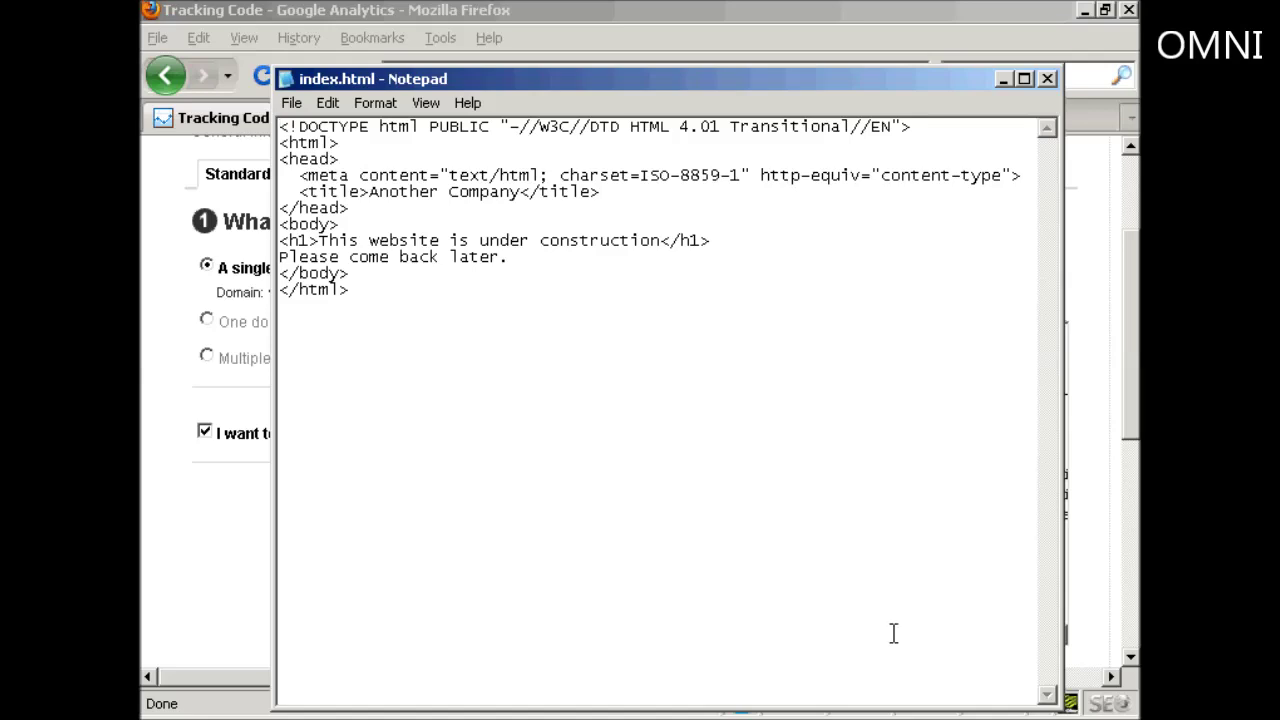
click(616, 197)
key(Return)
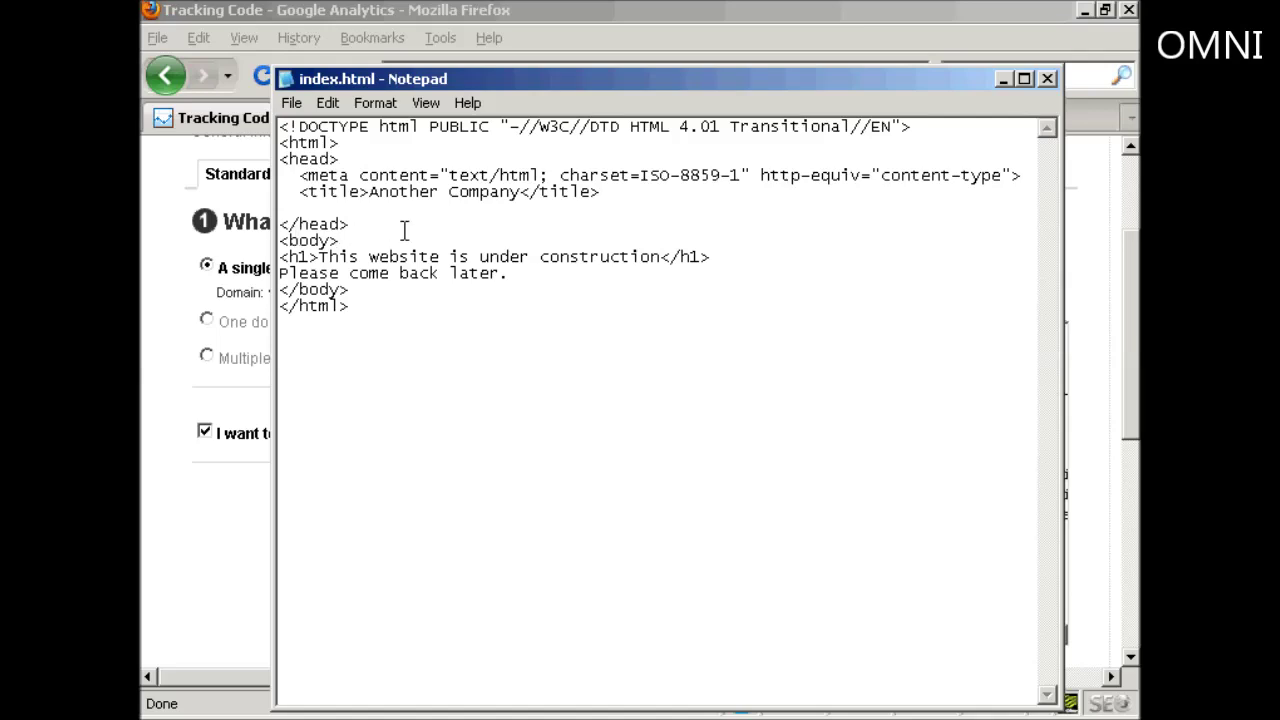
key(ctrl+v)
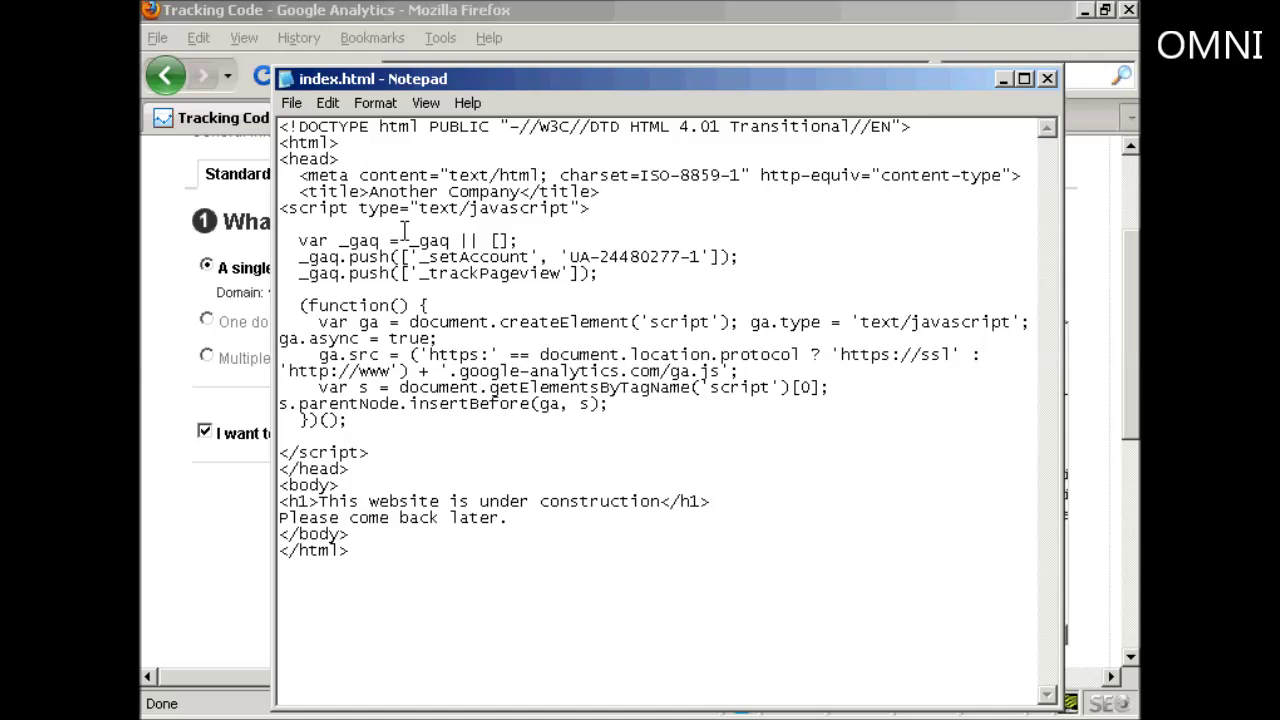
click(291, 103)
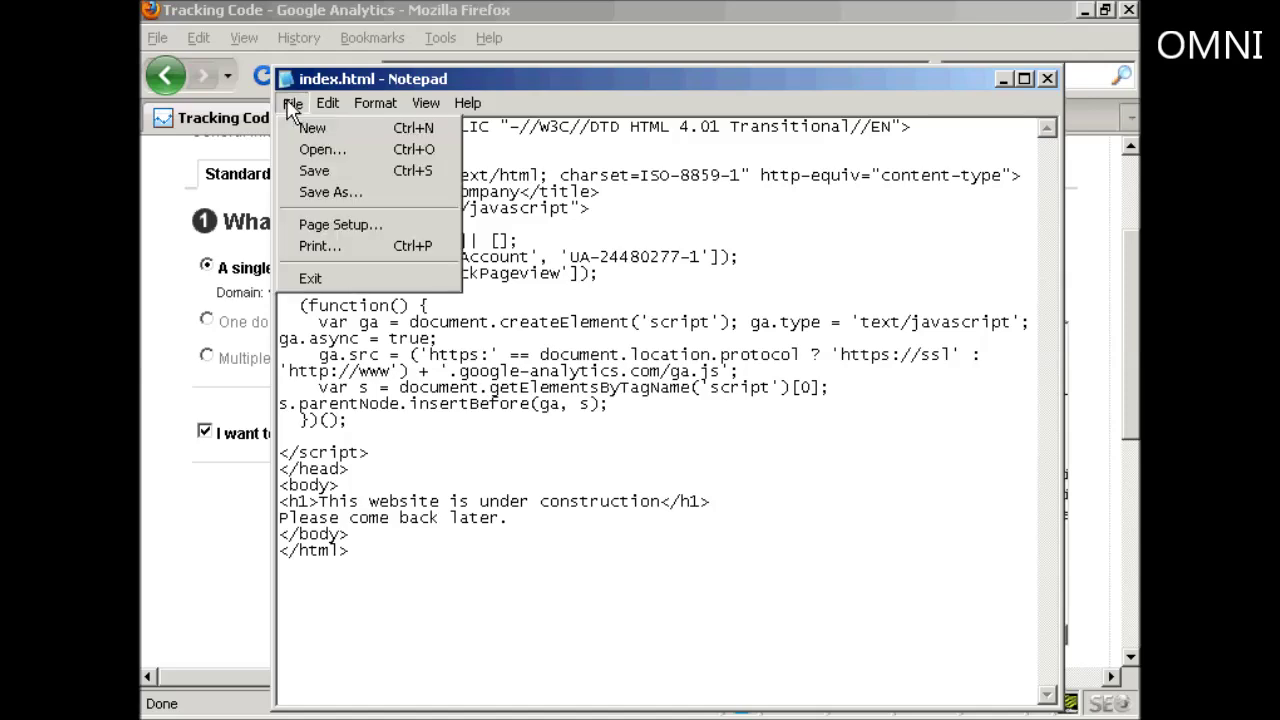
click(319, 170)
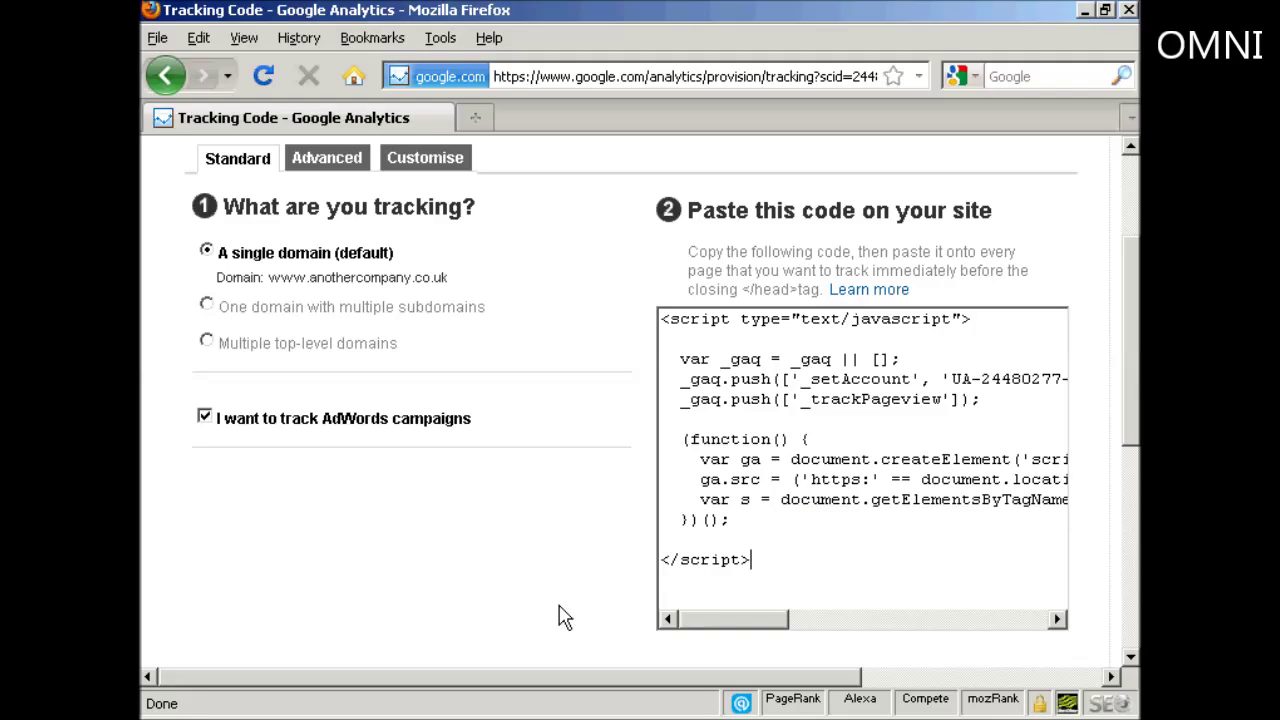
drag(1128, 349, 1137, 525)
click(258, 600)
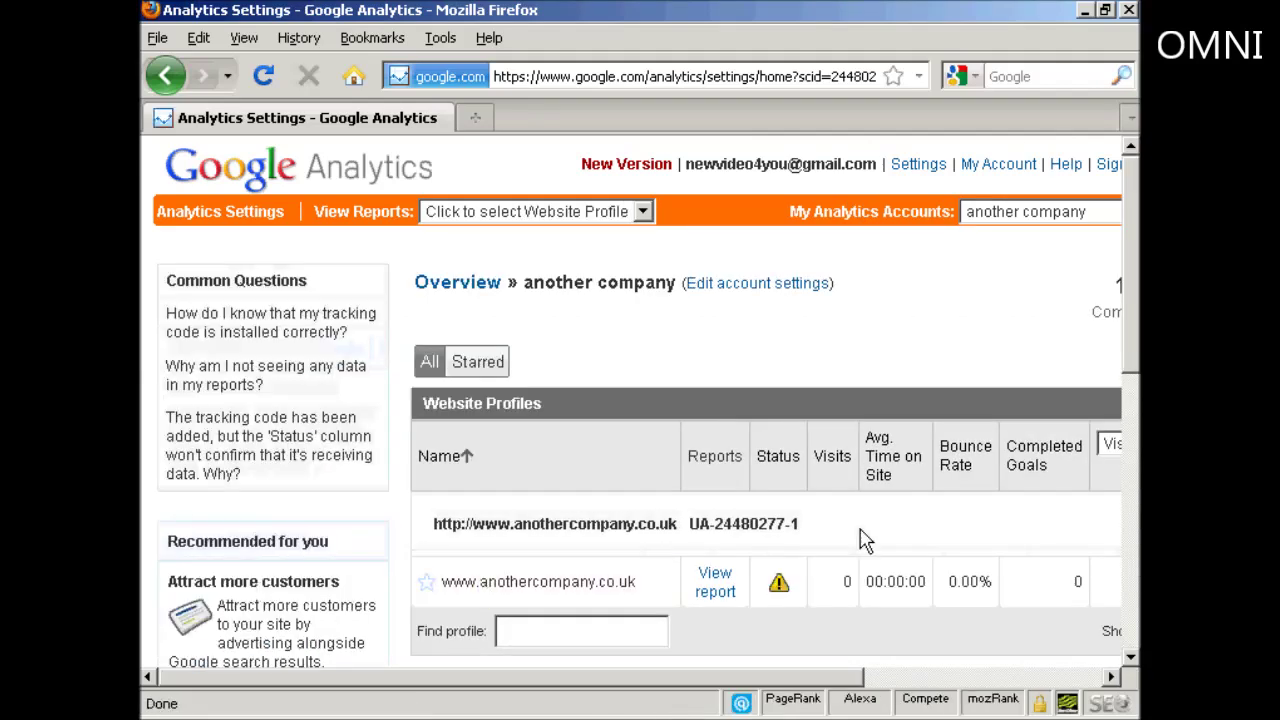
scroll(646, 400, down, 2)
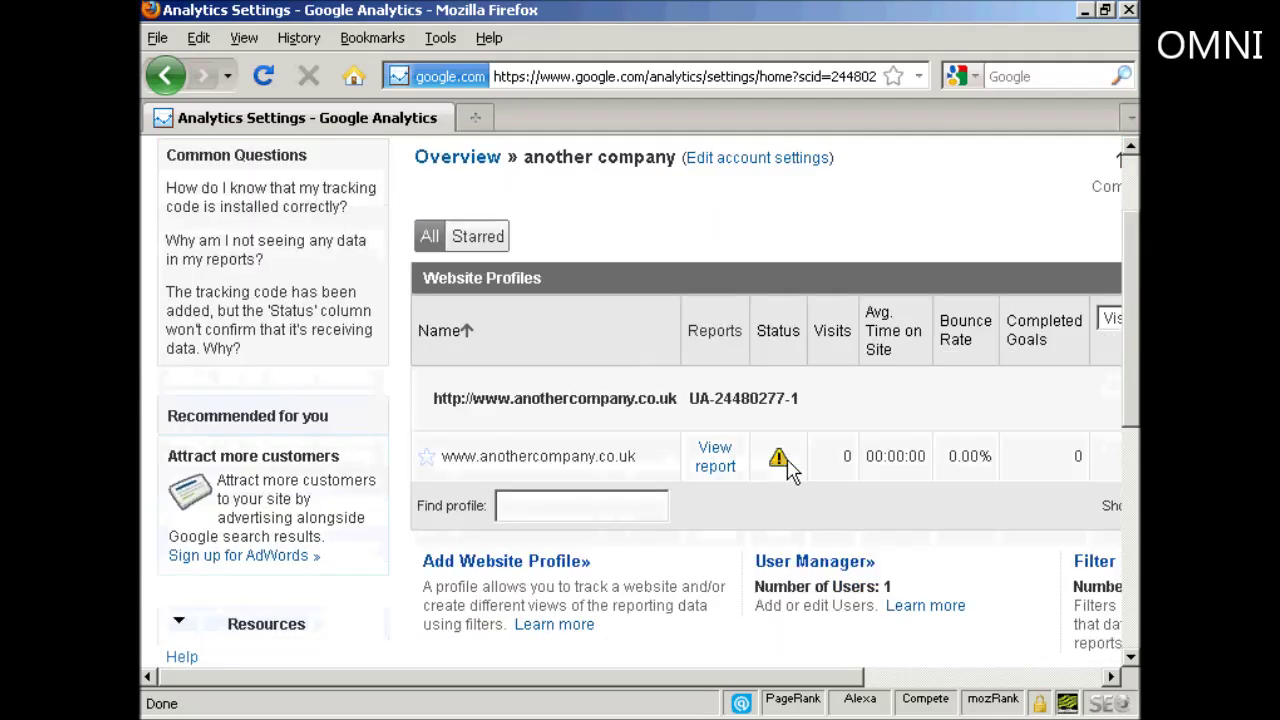
mouse_move(788, 472)
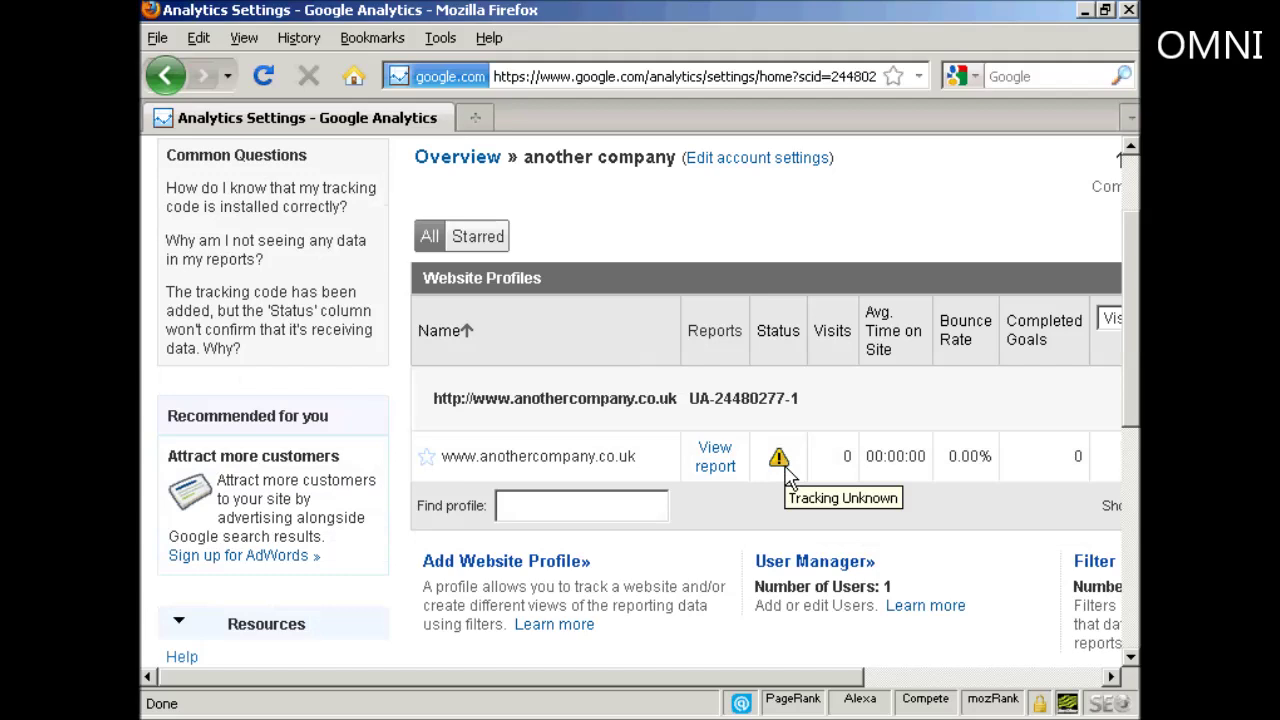